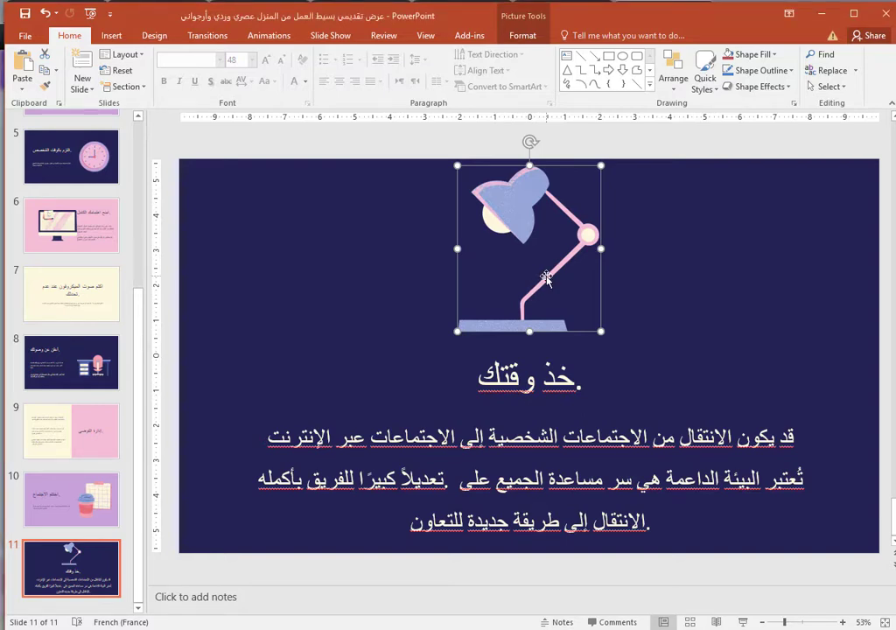
Select the desk-lamp picture above the 'خذ وقتك.' title on slide 11.
left_click(666, 290)
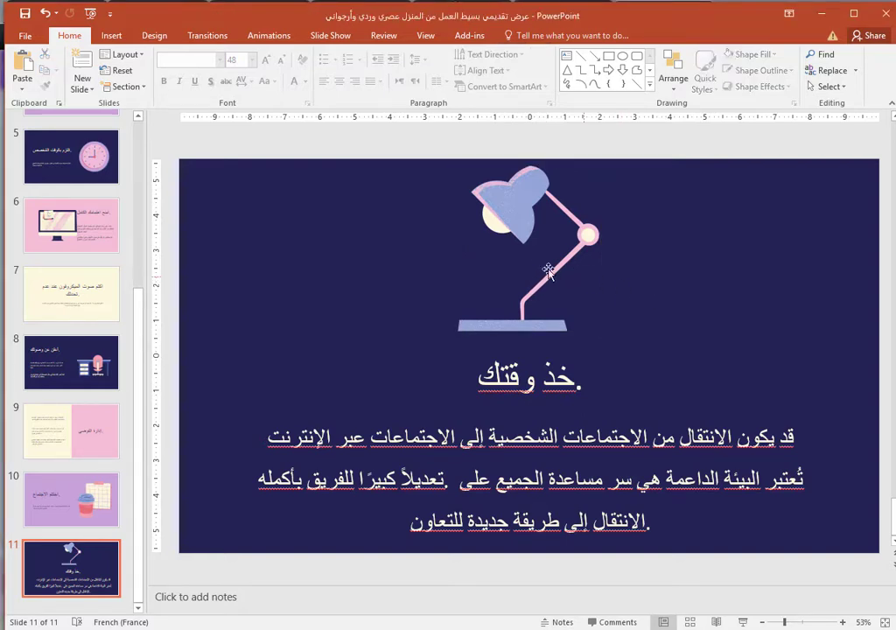
left_click(543, 265)
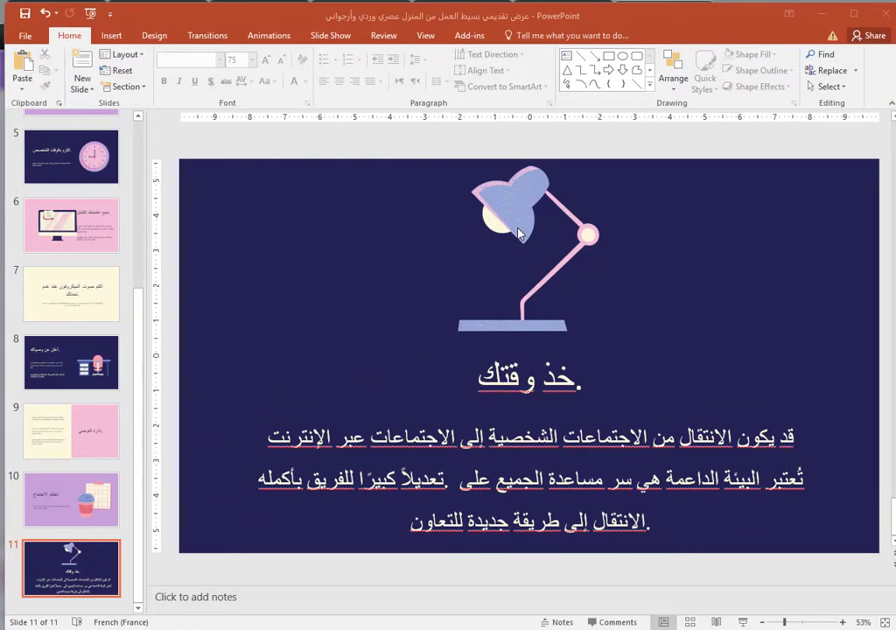
left_click(520, 309)
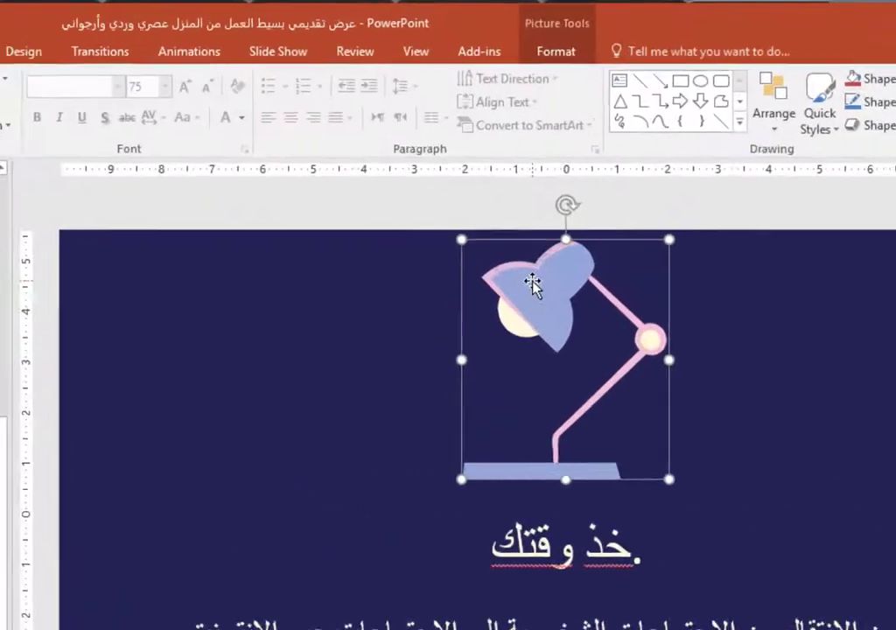
right_click(506, 194)
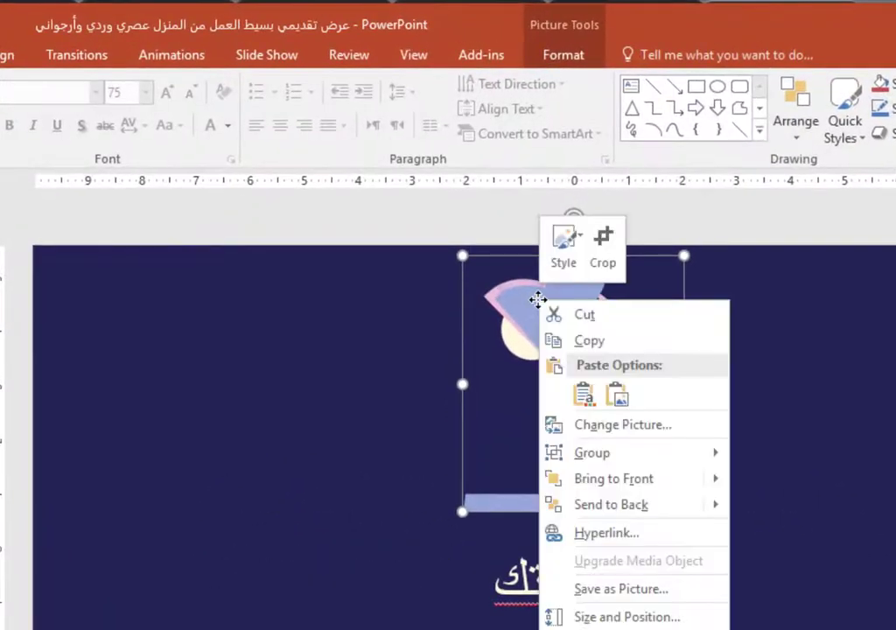
left_click(582, 341)
right_click(557, 329)
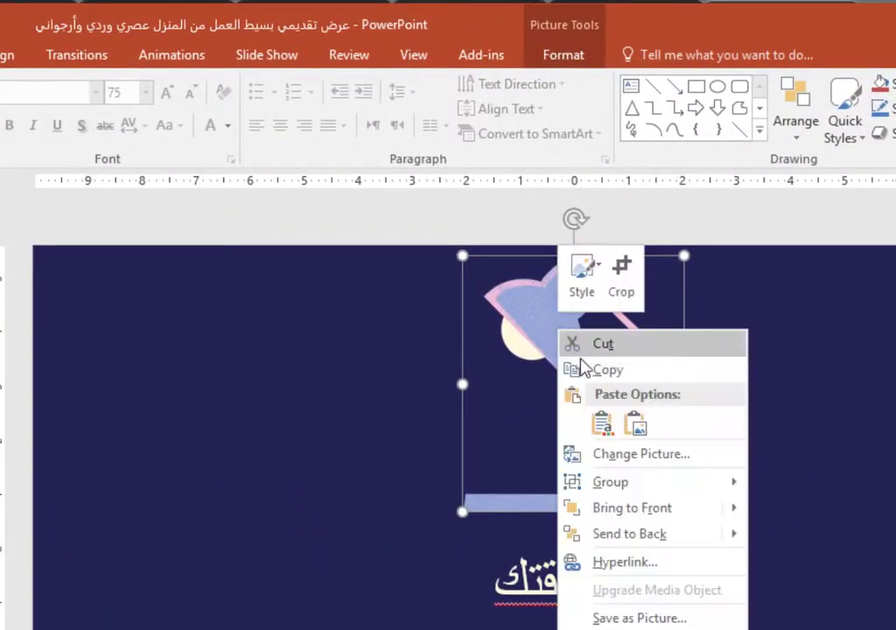
left_click(602, 424)
left_click_drag(580, 426, 282, 422)
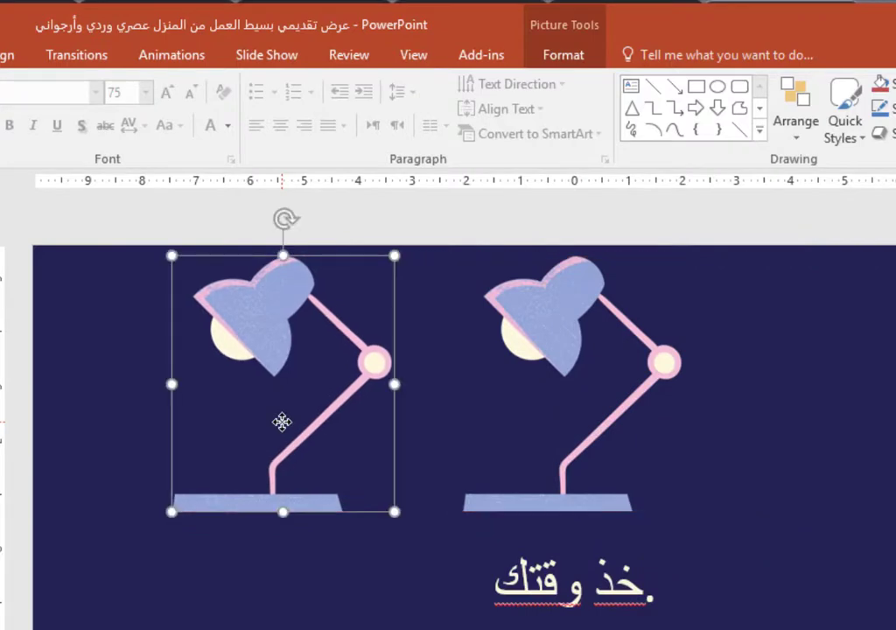
key("Delete")
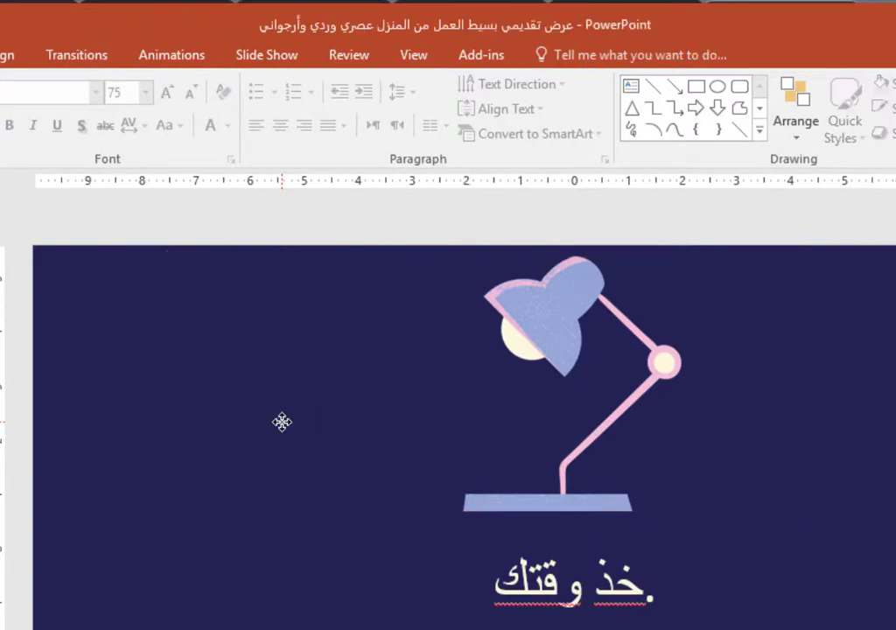
left_click(580, 400)
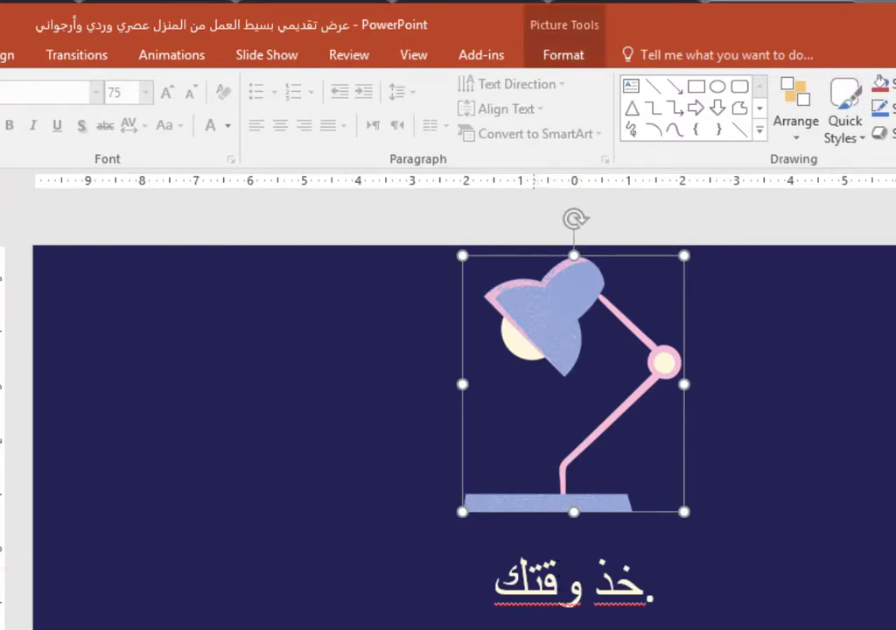
Duplicate the lamp to the left, then duplicate the lamp and Arabic title together rightward.
key("ctrl+shift")
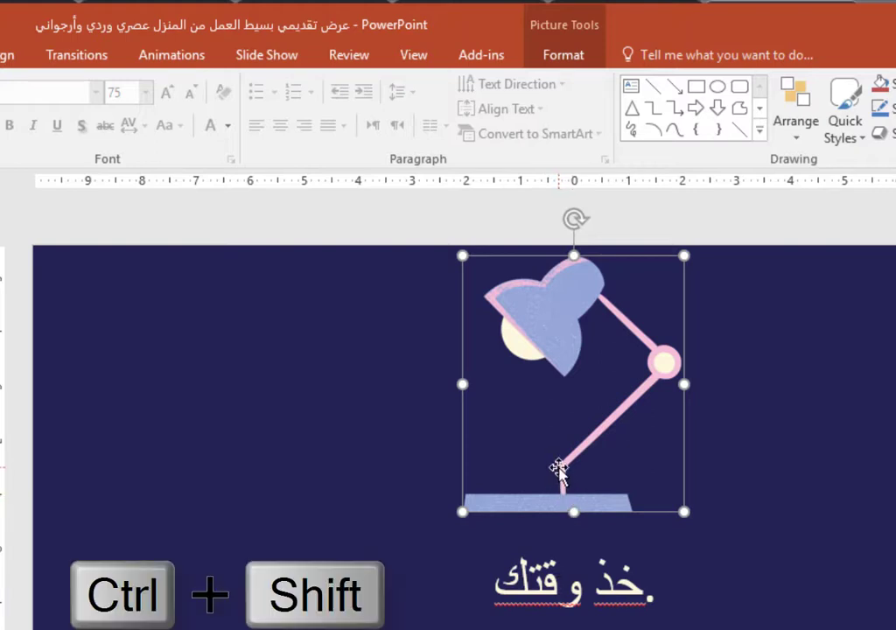
mouse_move(558, 469)
left_mouse_down()
mouse_move(561, 413)
mouse_move(194, 377)
left_mouse_up()
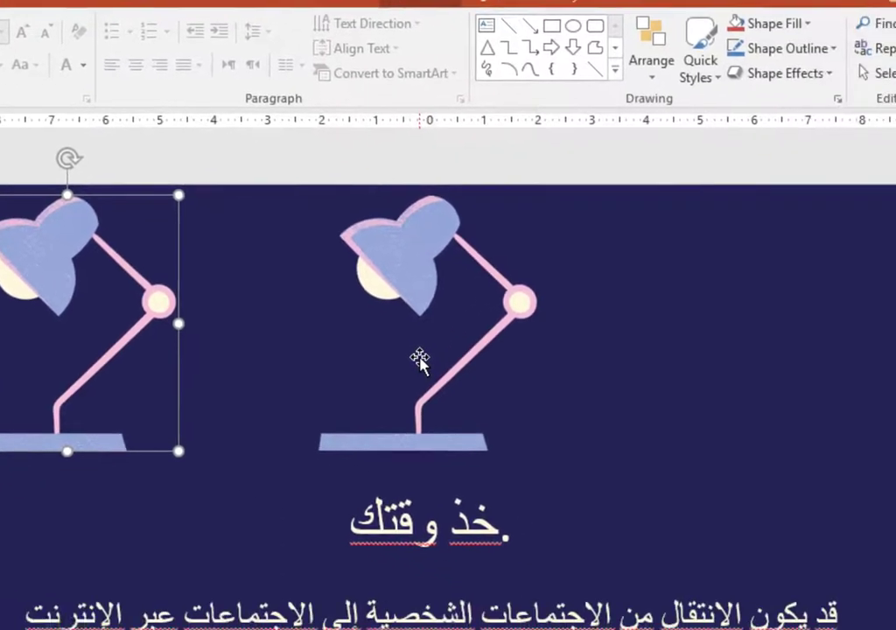
left_click(351, 301)
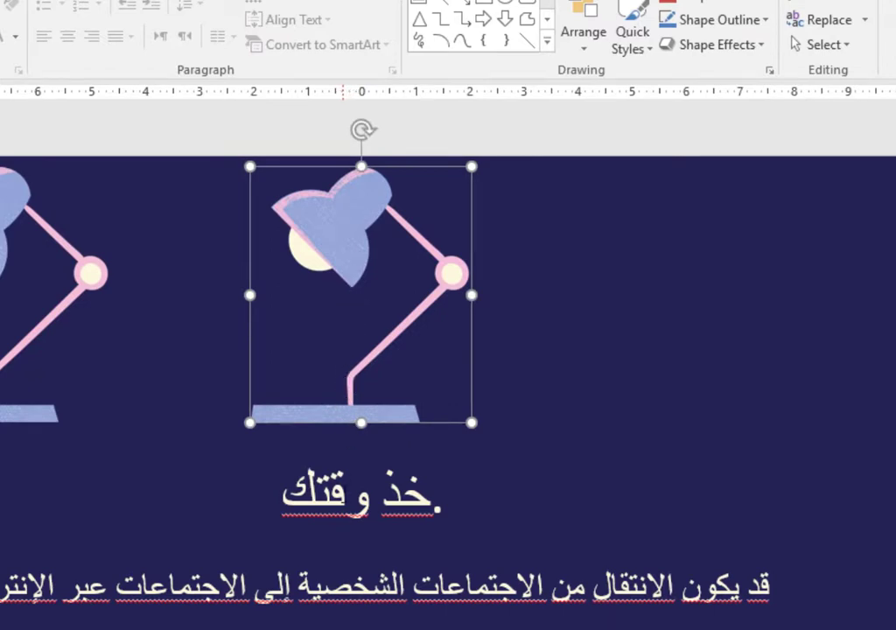
key("ctrl")
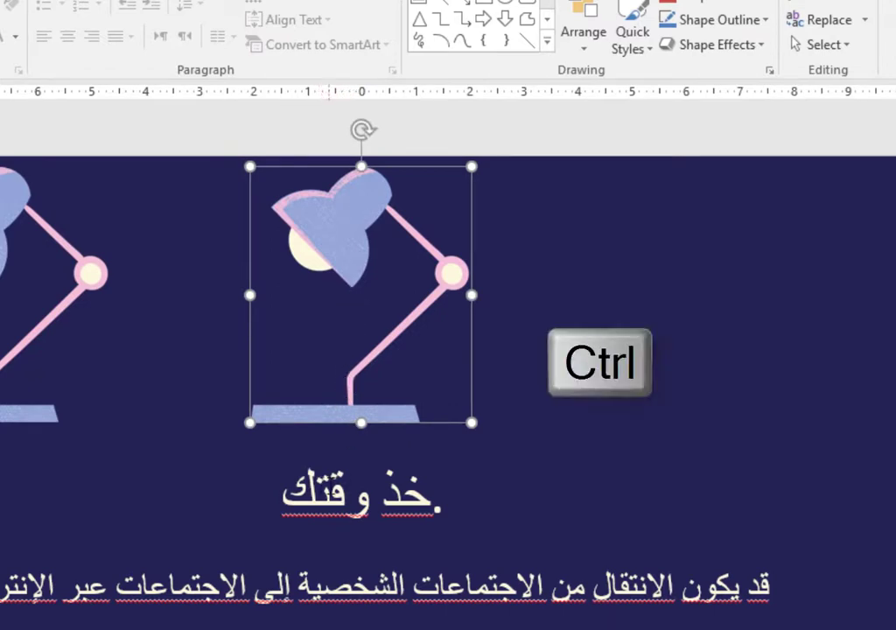
left_click(368, 494, "ctrl")
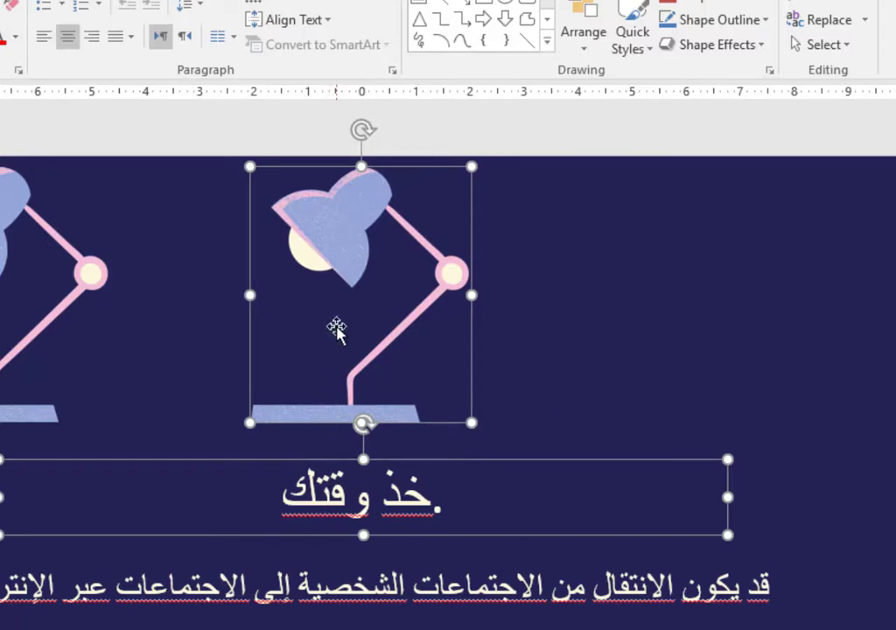
key("ctrl+shift")
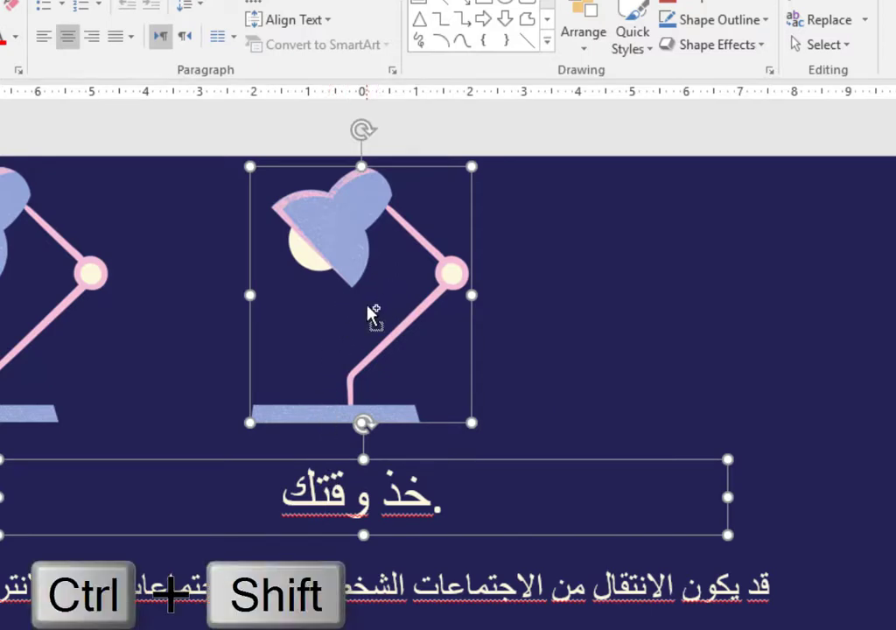
left_click_drag(372, 315, 692, 332)
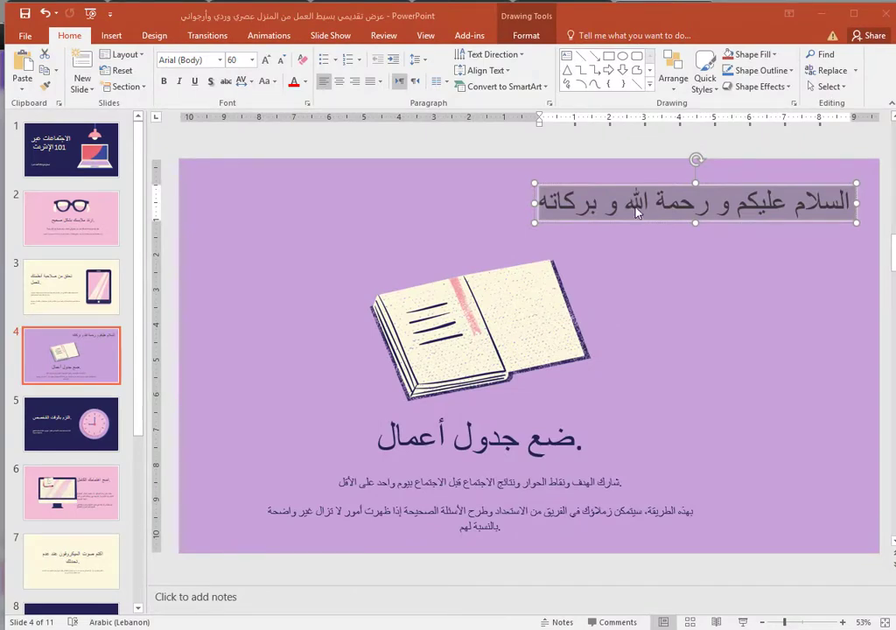
Select the Arabic greeting line on slide 4, then go to the presentation's File Info page.
left_click(667, 203)
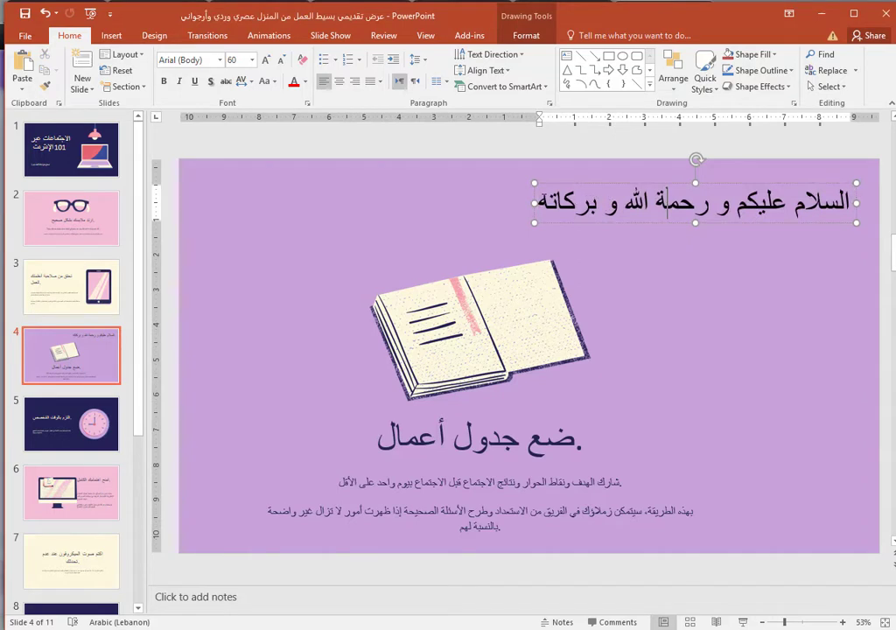
key("ctrl+shift+Right")
key("ctrl+shift+Right")
key("ctrl+shift+Right")
key("ctrl+shift+Right")
key("ctrl+shift+Right")
key("ctrl+shift+Right")
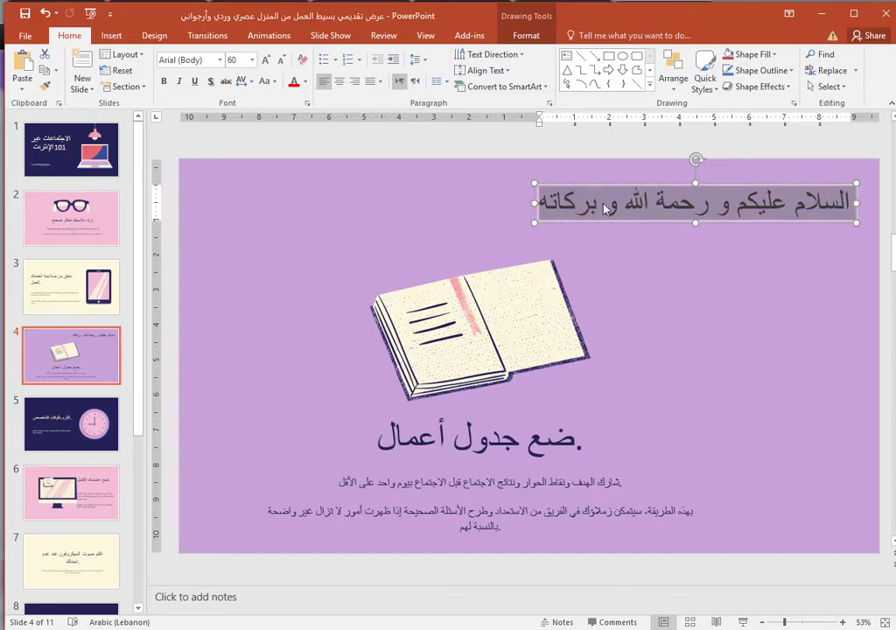
left_click(658, 205)
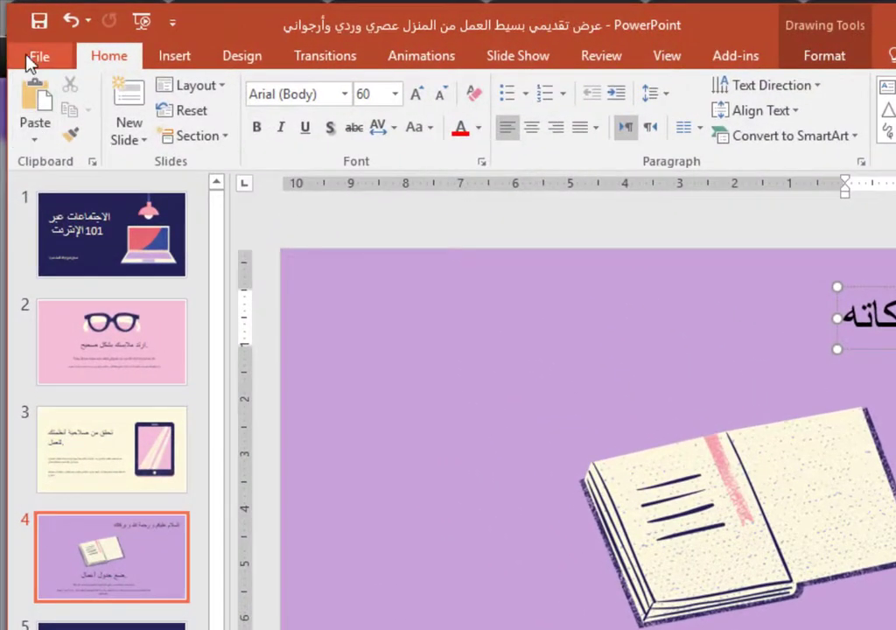
left_click(31, 59)
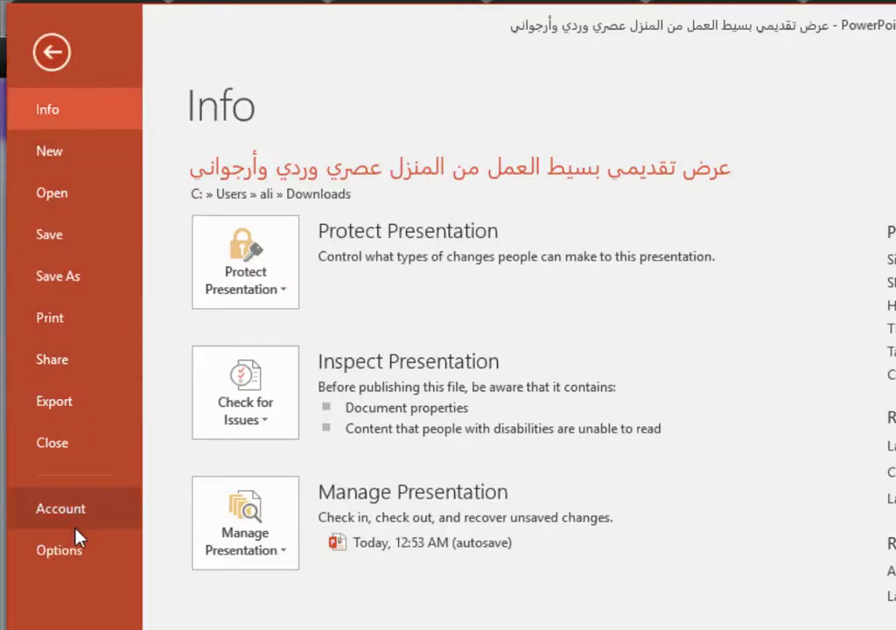
Open the AutoCorrect dialog from the Proofing page of PowerPoint Options.
left_click(73, 560)
left_click(316, 278)
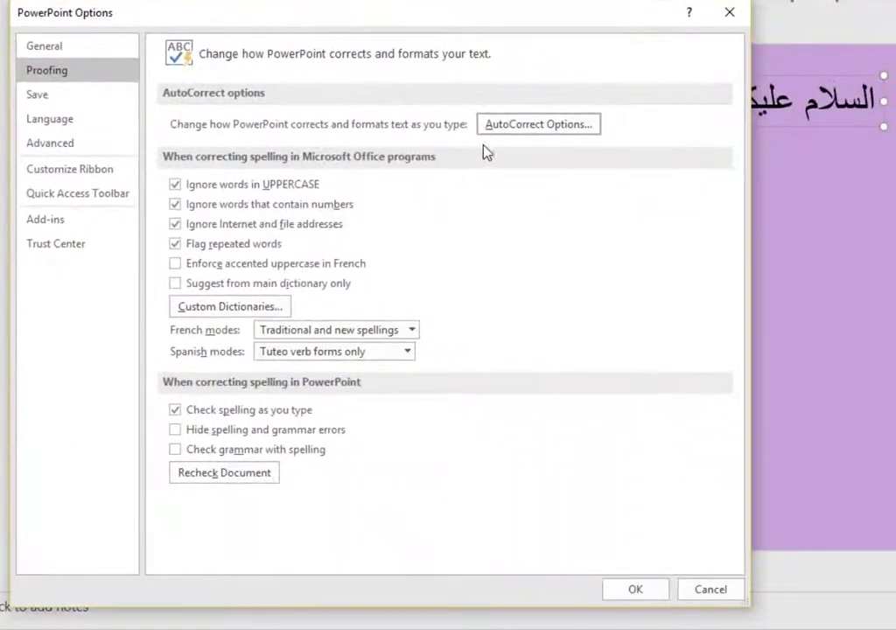
left_click(540, 126)
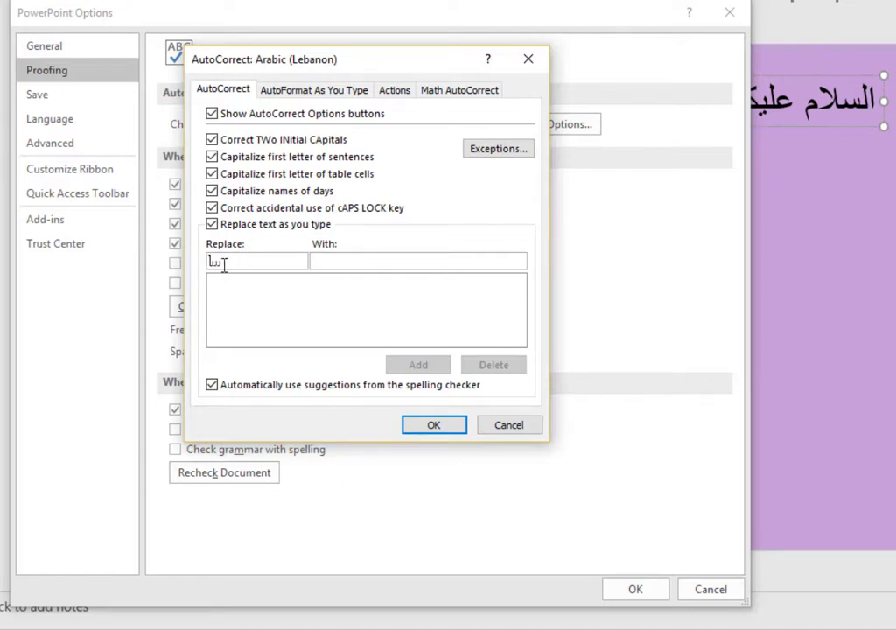
Add an AutoCorrect entry replacing 'ررر' with 'السلام عليكم و رحمة الله و بركاته' and confirm both dialogs.
type("الس")
type("السلام عليكم و رحمة الله و بركاته")
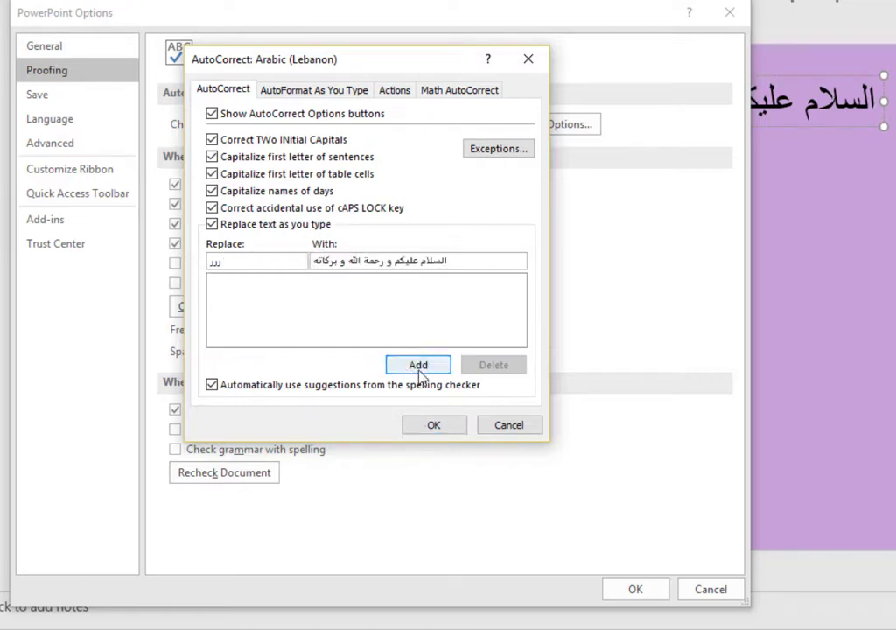
left_click(420, 365)
left_click(433, 426)
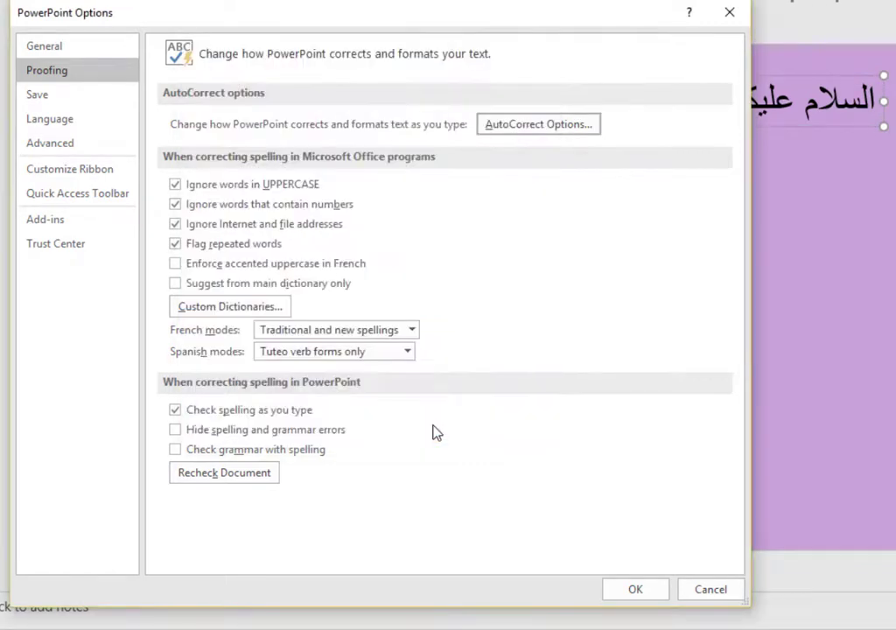
left_click(643, 592)
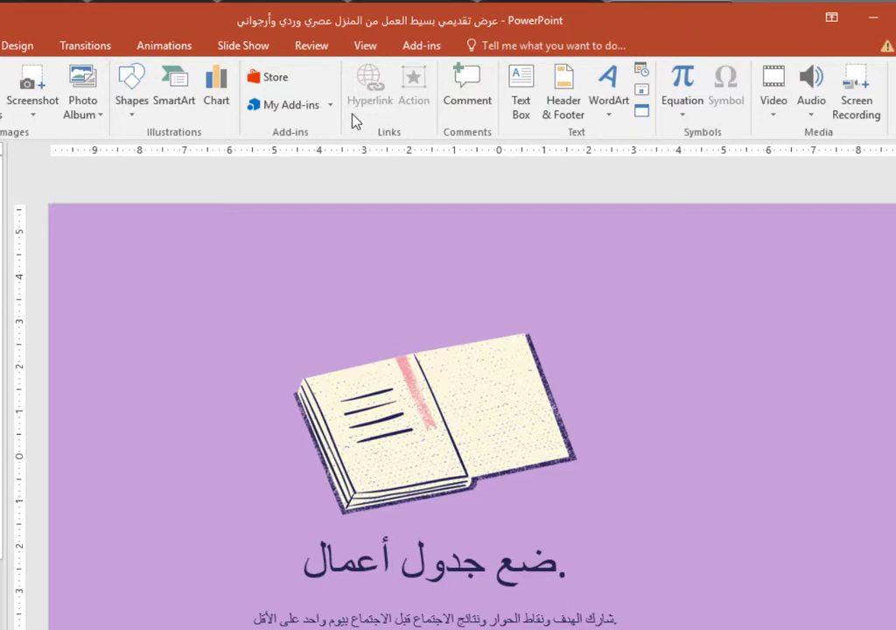
Add a top text box on slide 4 where typing 'ررر' expands to the greeting, and shift it left.
left_click(520, 98)
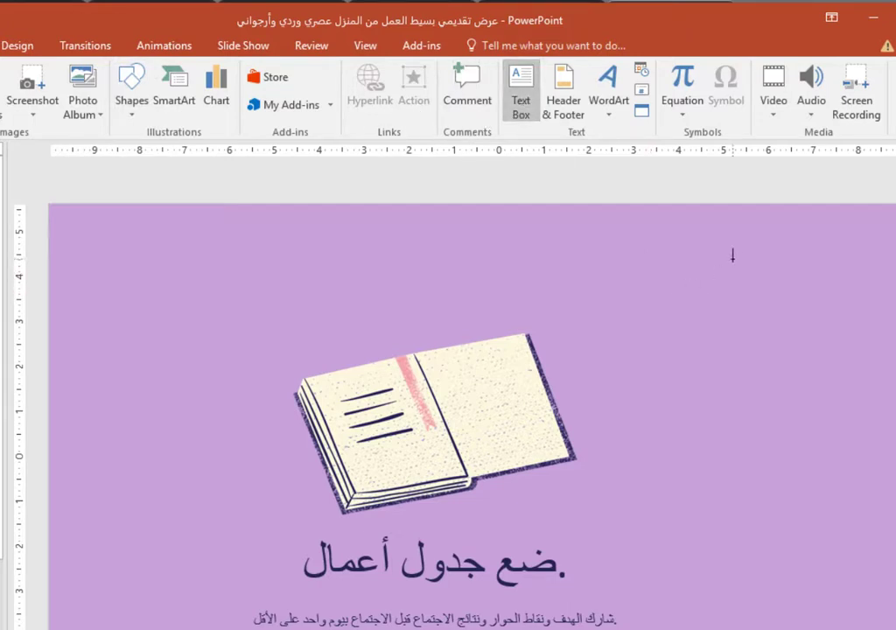
left_click(720, 231)
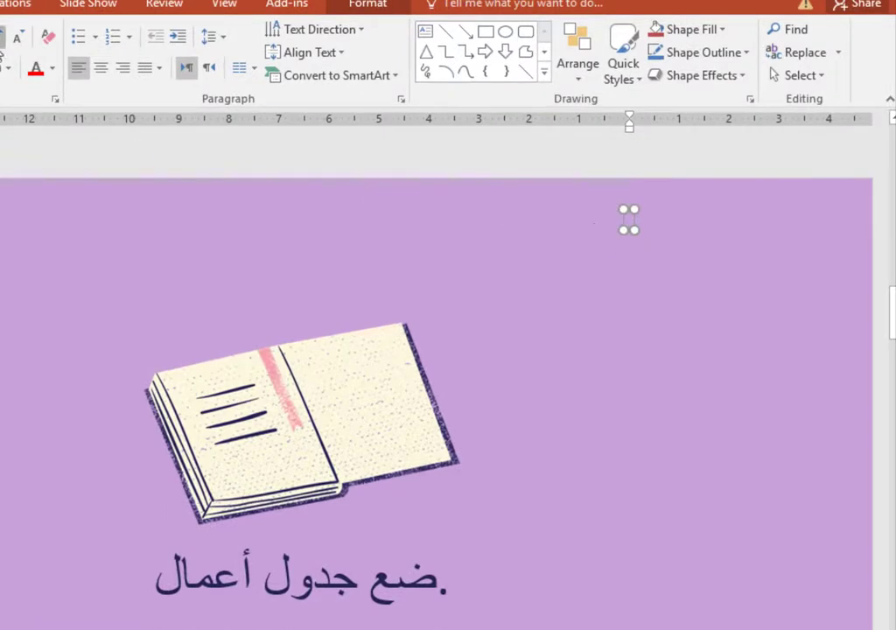
key("Return")
type("رر")
type("رحمة الله و بركاته")
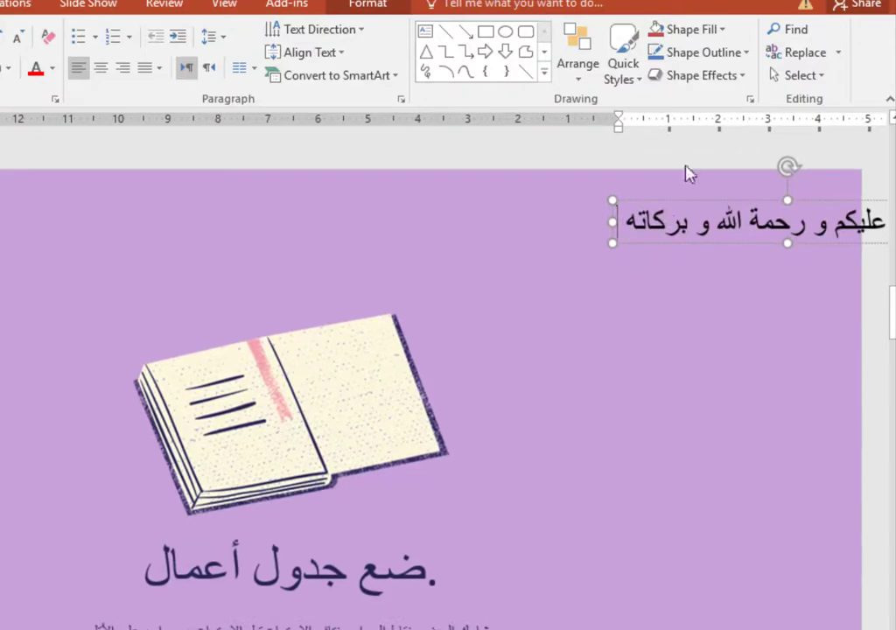
left_click_drag(687, 202, 510, 212)
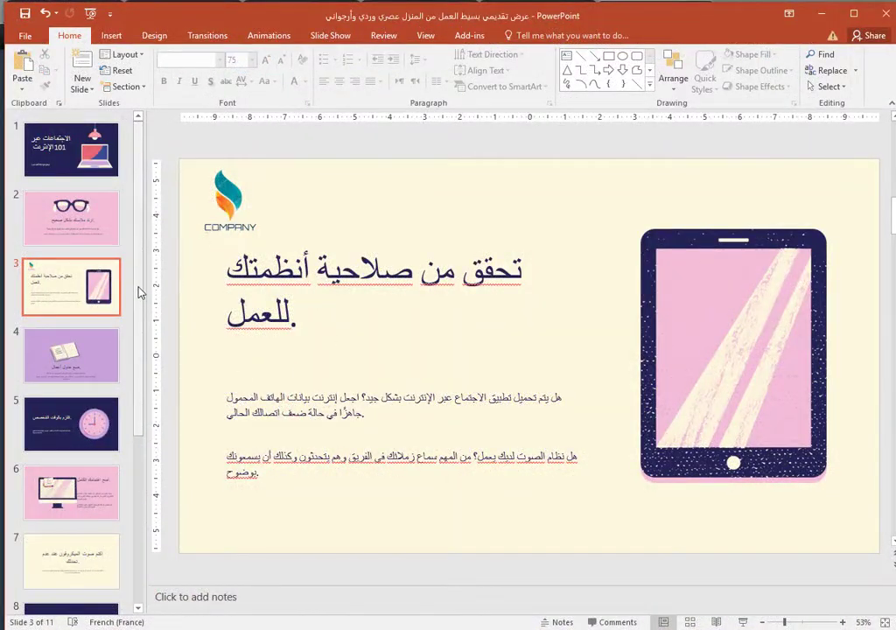
Cut the COMPANY logo off the tablet slide (slide 3).
scroll(139, 359, "down", 3)
scroll(142, 464, "down", 3)
scroll(123, 253, "up", 6)
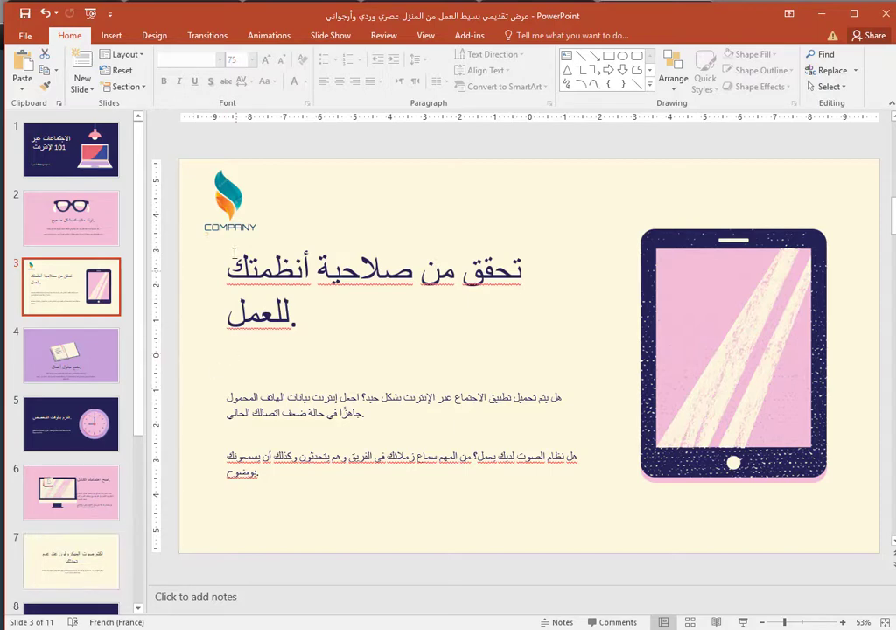
left_click(232, 201)
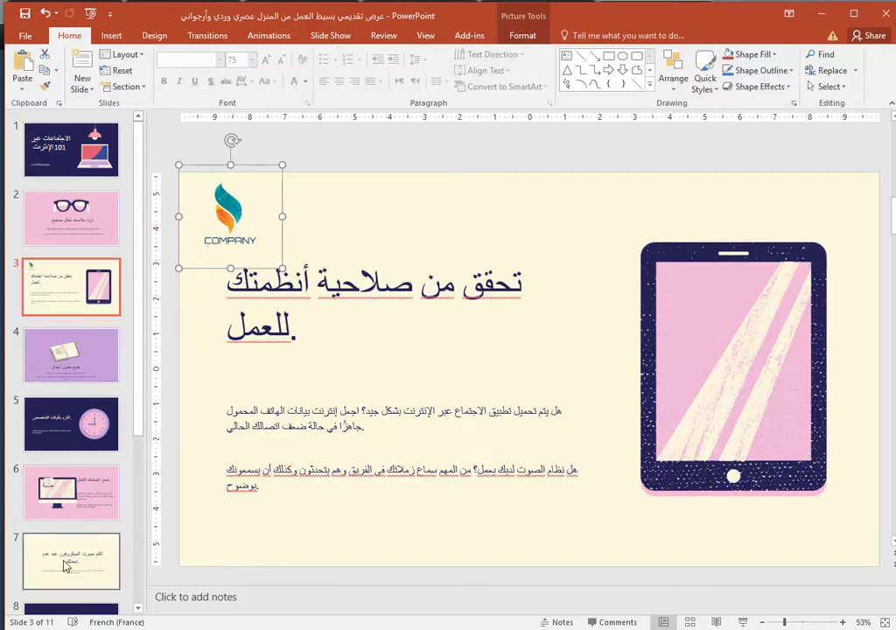
right_click(213, 208)
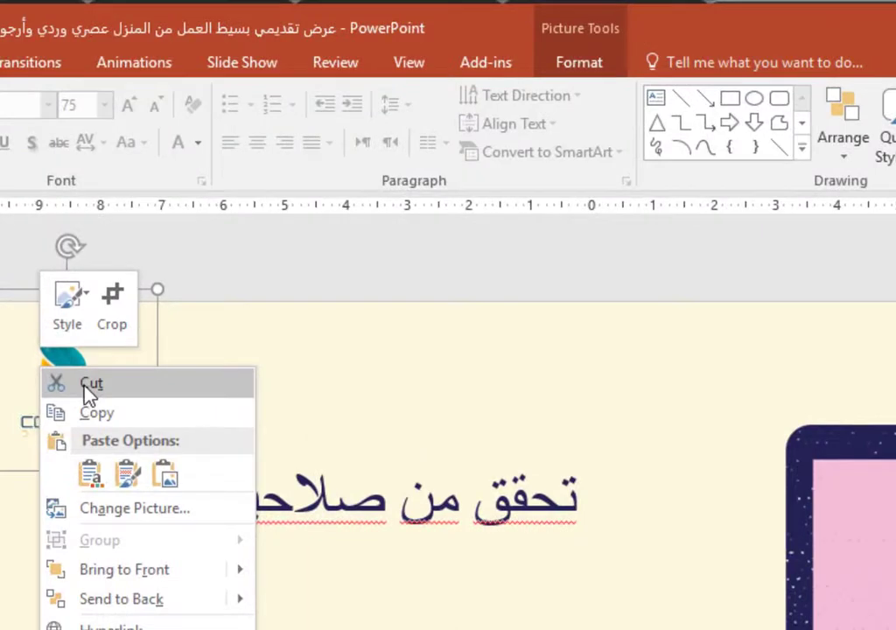
left_click(90, 387)
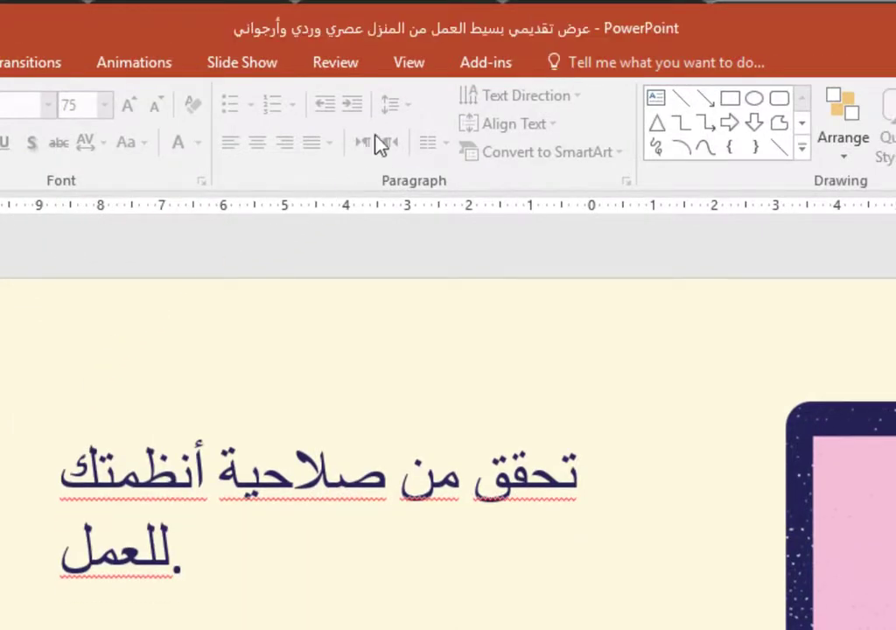
left_click(405, 65)
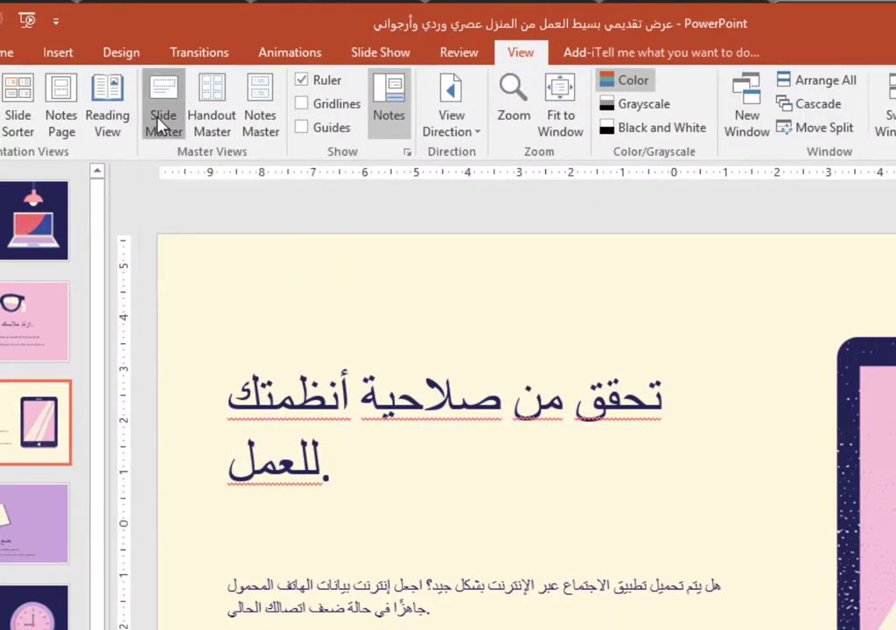
Paste the COMPANY logo onto the slide master layout and place it bottom-left.
left_click(162, 122)
right_click(246, 323)
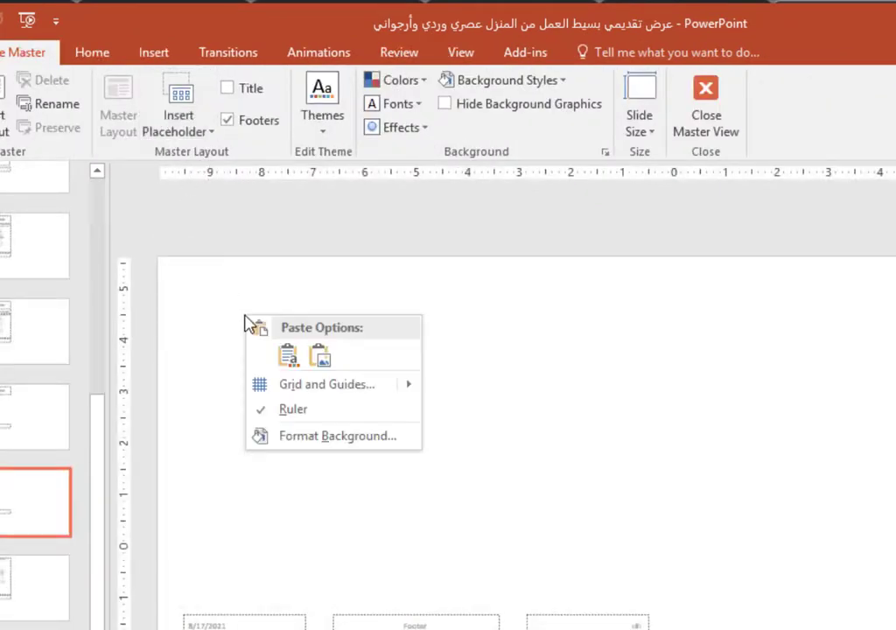
left_click(289, 355)
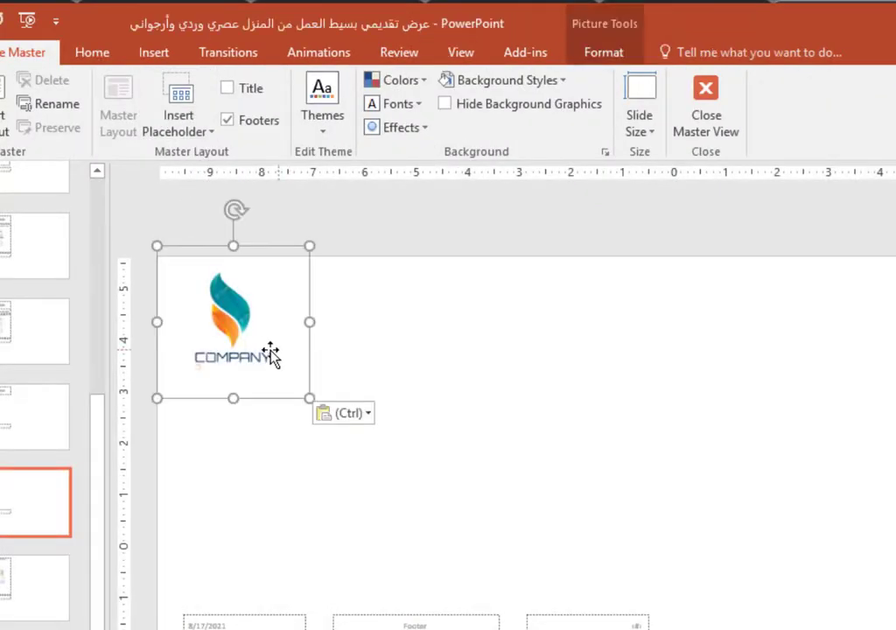
left_click_drag(244, 335, 714, 398)
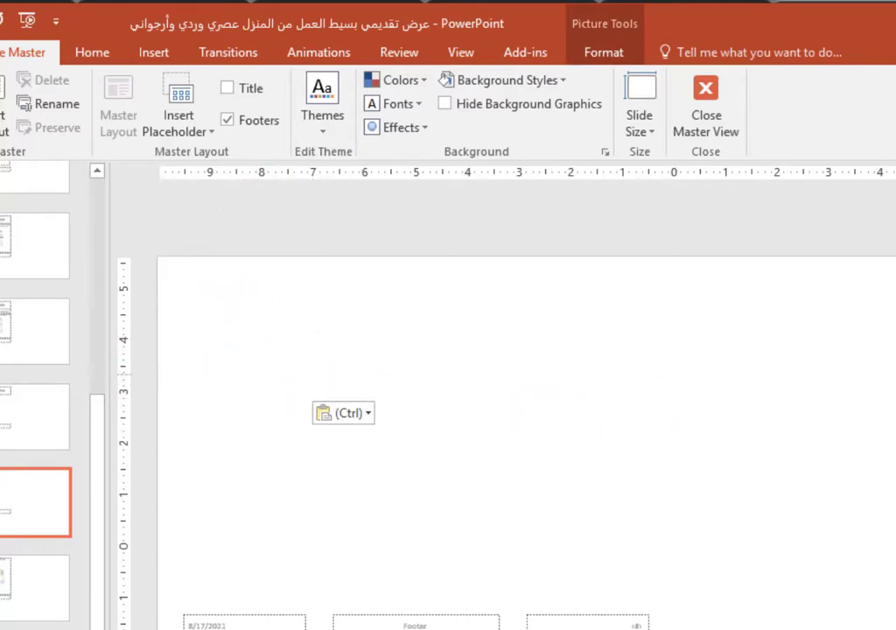
mouse_move(700, 446)
left_mouse_down()
mouse_move(218, 329)
mouse_move(225, 317)
mouse_move(252, 612)
left_mouse_up()
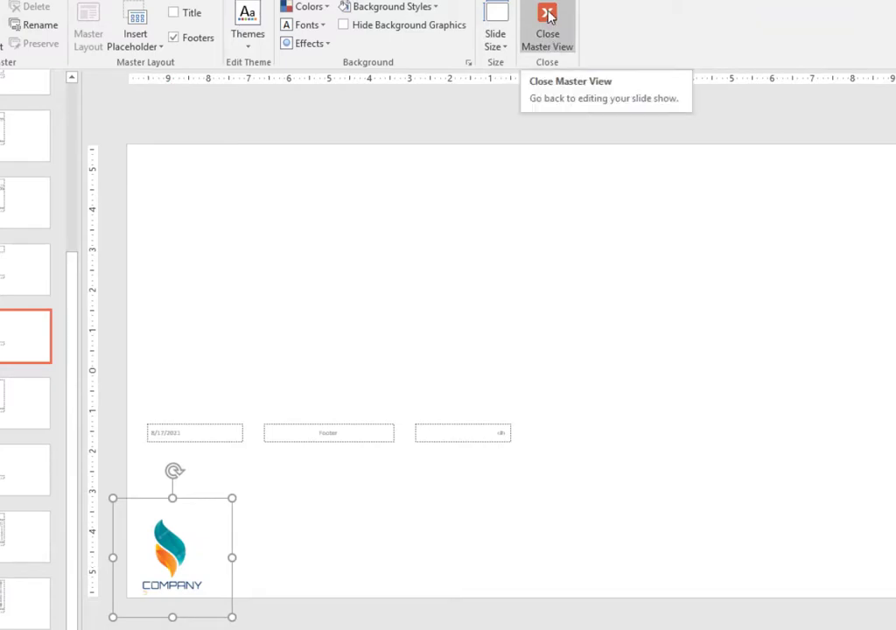
left_click(547, 16)
Check the monitor, desk, clock, book and tablet slides each show the bottom-left COMPANY logo.
left_click(70, 375)
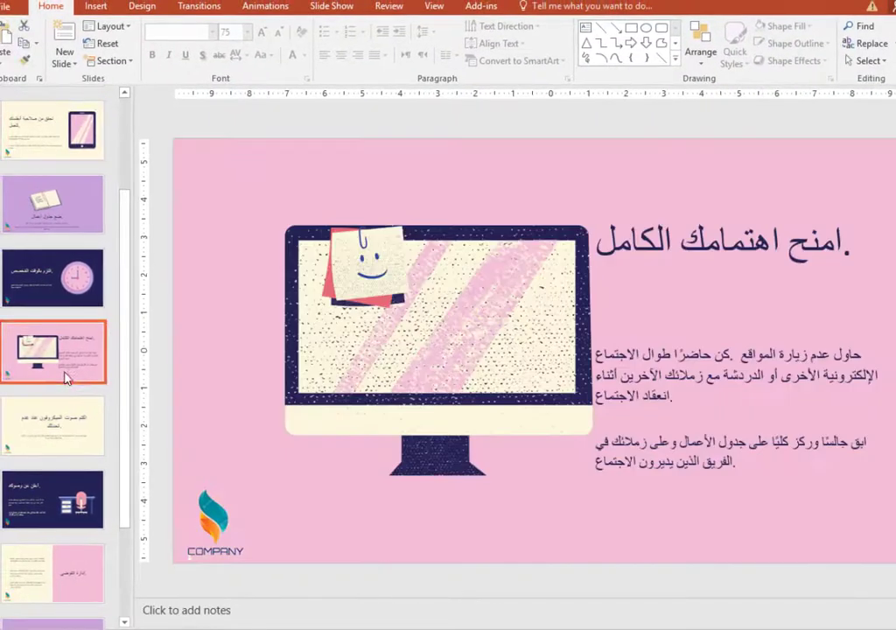
left_click(45, 443)
left_click(51, 488)
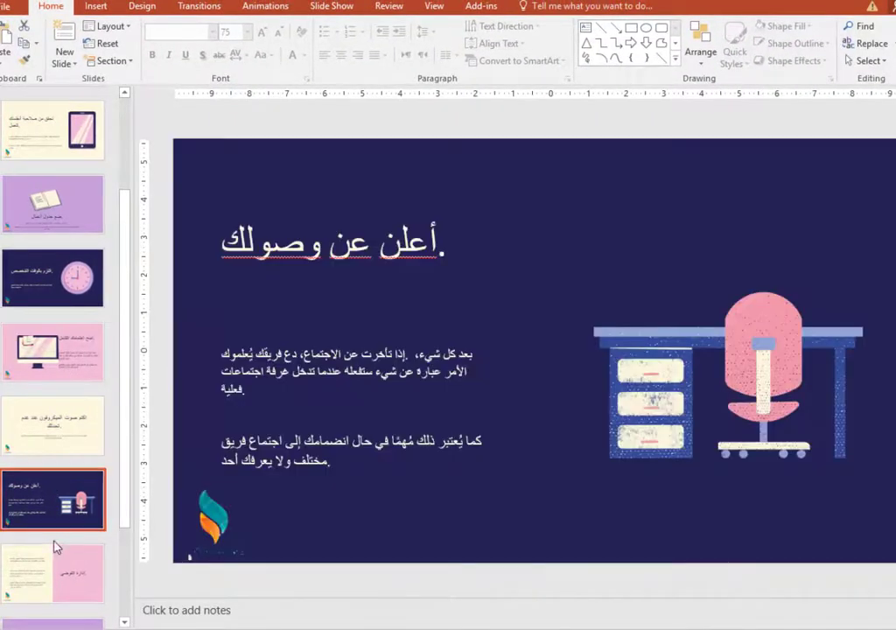
left_click(66, 575)
left_click(62, 512)
left_click(49, 411)
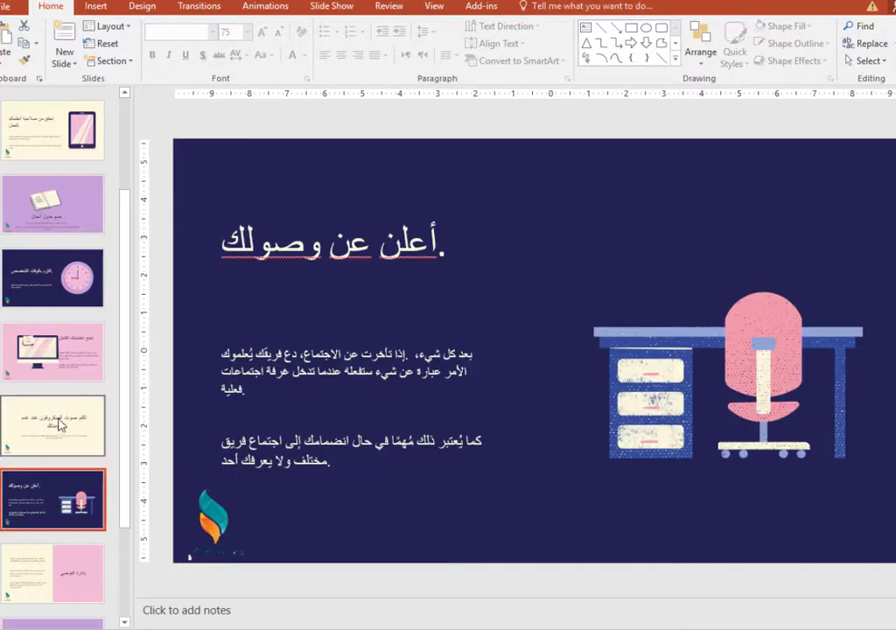
left_click(49, 343)
left_click(57, 203)
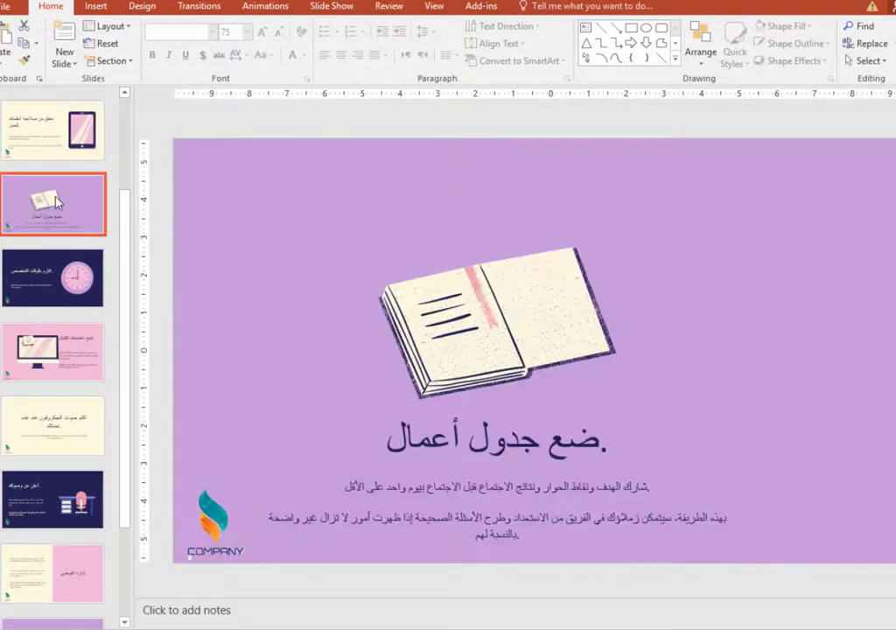
left_click(49, 121)
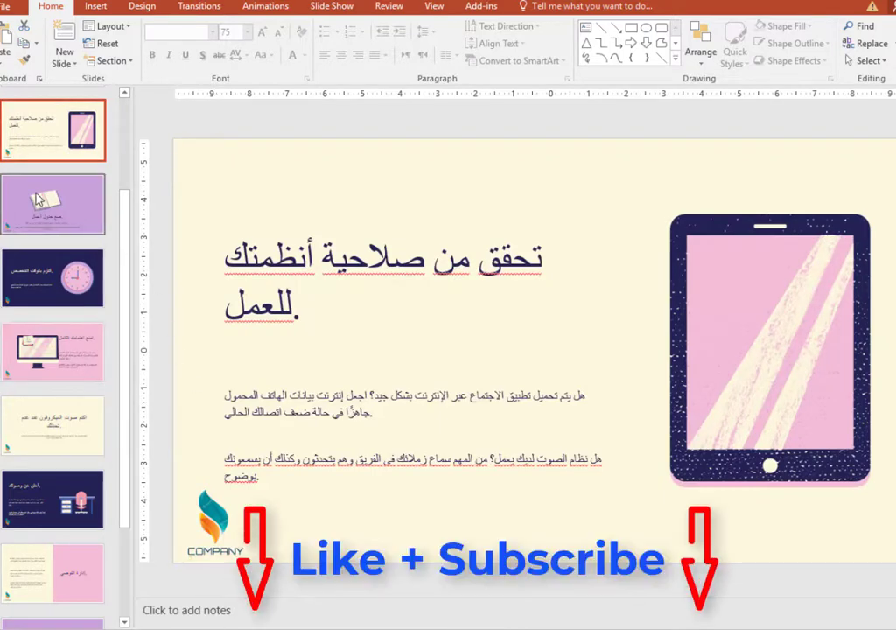
scroll(42, 184, "up", 2)
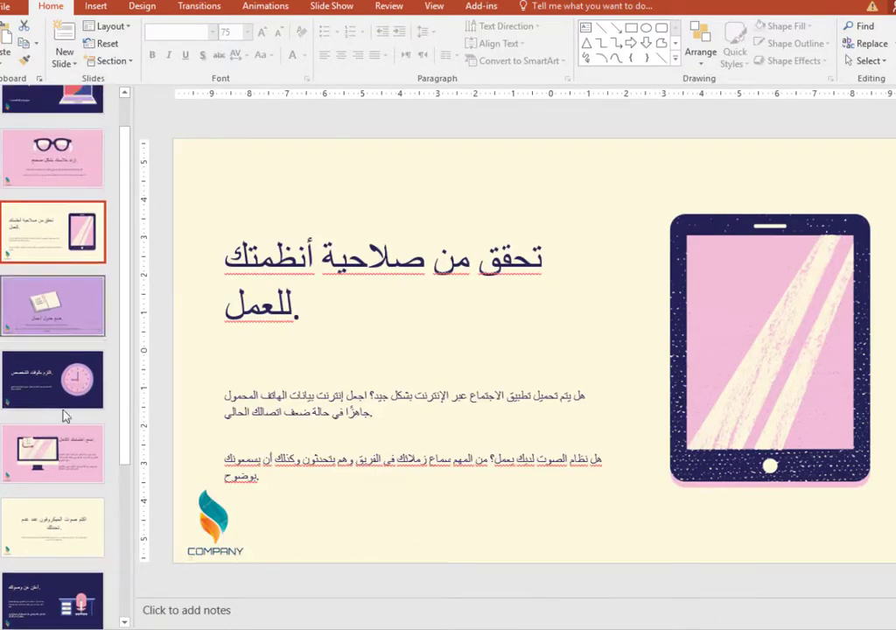